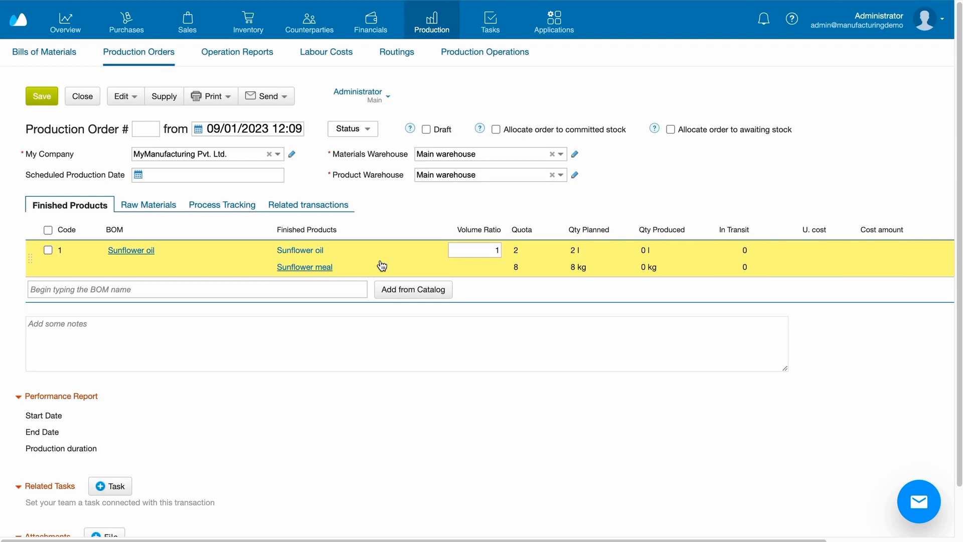
- Set the volume ratio of the Sunflower oil BOM to 100 in the new production order
{"action": "left_click", "coordinate": [497, 249]}
{"action": "key", "text": "BackSpace"}
{"action": "type", "text": "100"}
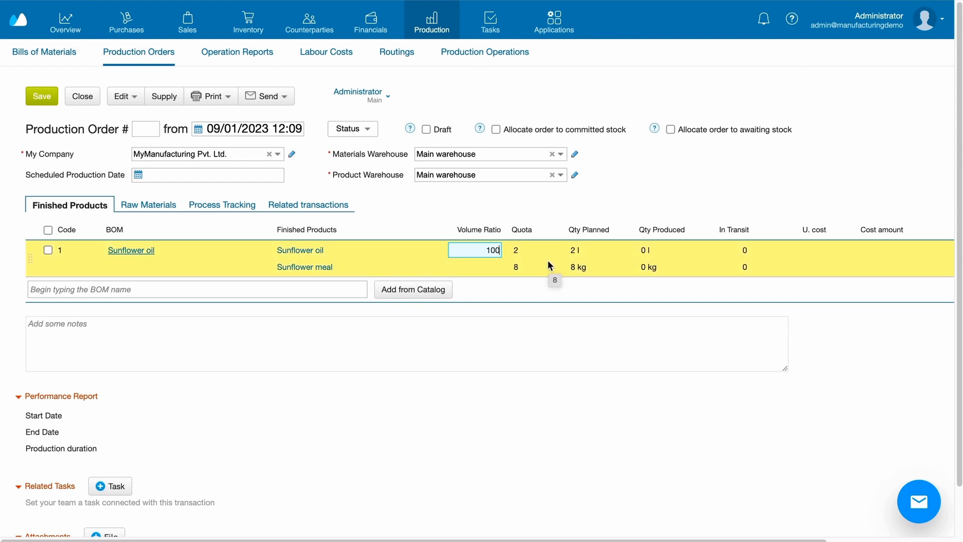
- View the product cards of the finished products Sunflower oil and Sunflower meal, closing each one without changes
{"action": "left_click", "coordinate": [311, 251]}
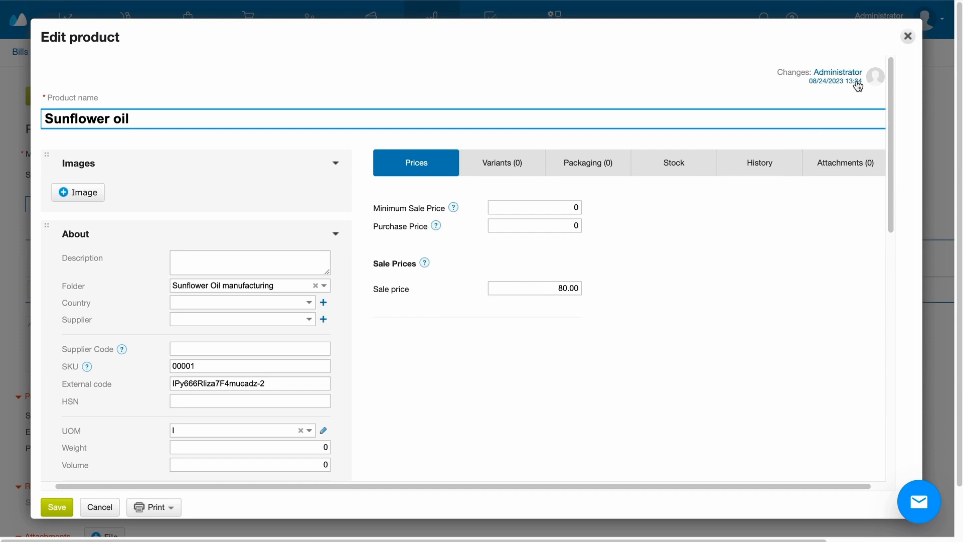
{"action": "left_click", "coordinate": [907, 39]}
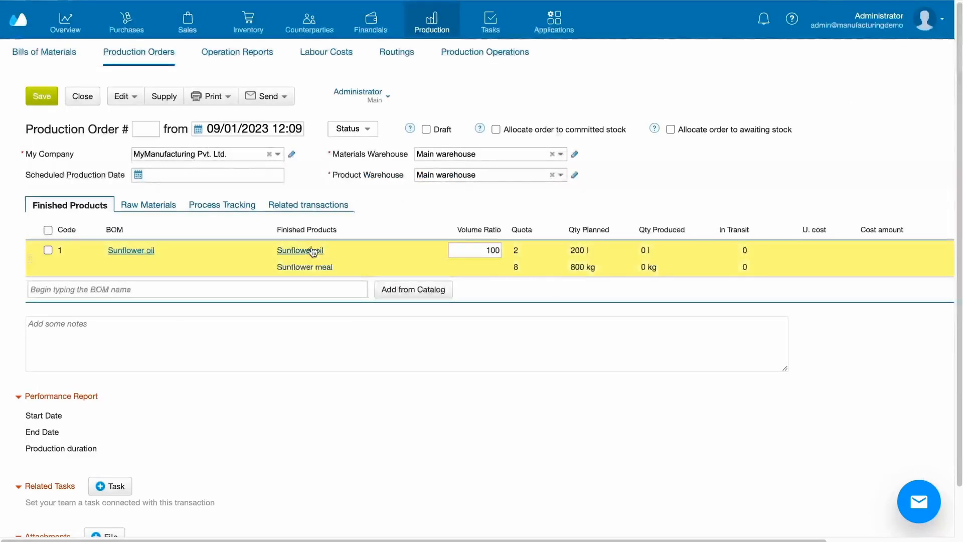
{"action": "left_click", "coordinate": [306, 267]}
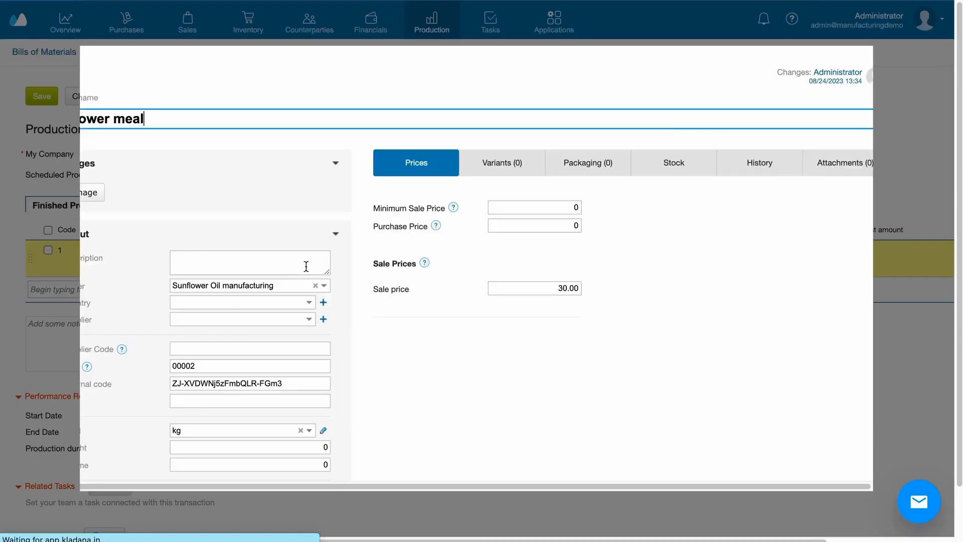
{"action": "left_click", "coordinate": [905, 38]}
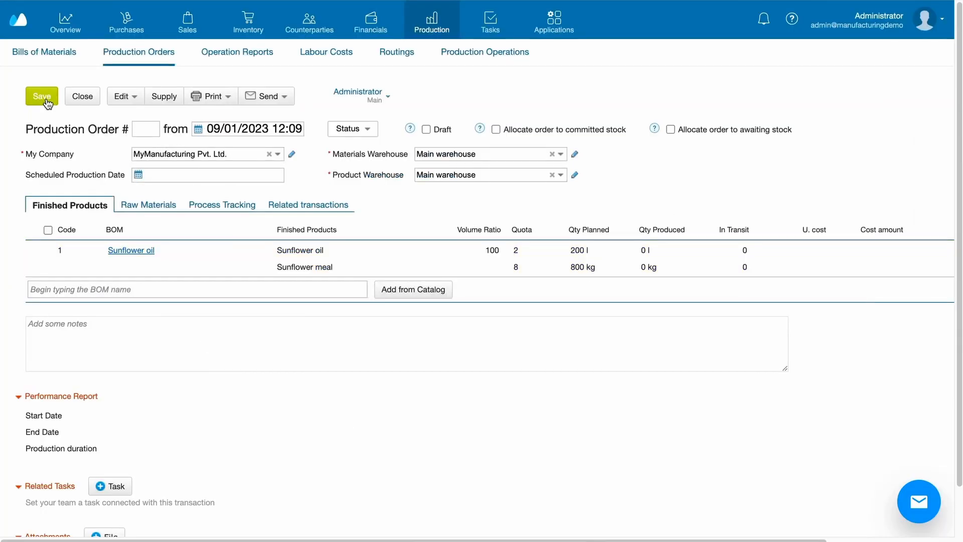
- Save the Sunflower oil production order and complete all of its operations at once
{"action": "left_click", "coordinate": [47, 102]}
{"action": "left_click", "coordinate": [124, 97]}
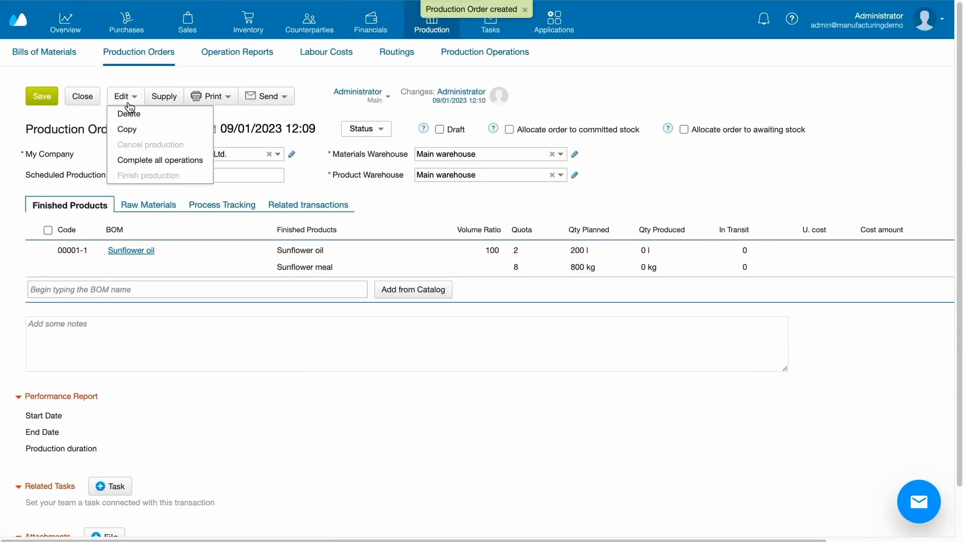
{"action": "left_click", "coordinate": [156, 160]}
{"action": "left_click", "coordinate": [561, 294]}
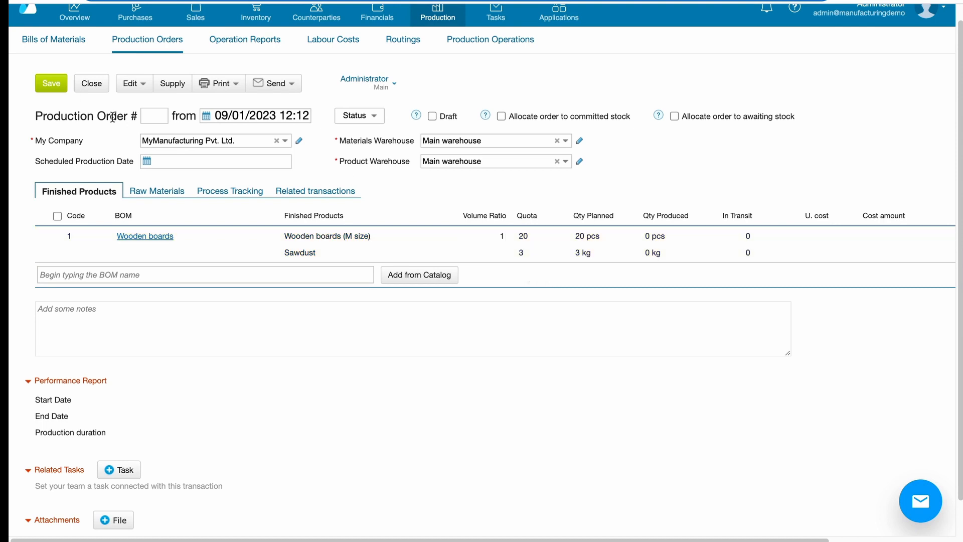
- Save the Wooden boards production order and start its production from process tracking
{"action": "left_click", "coordinate": [51, 84]}
{"action": "left_click", "coordinate": [221, 191]}
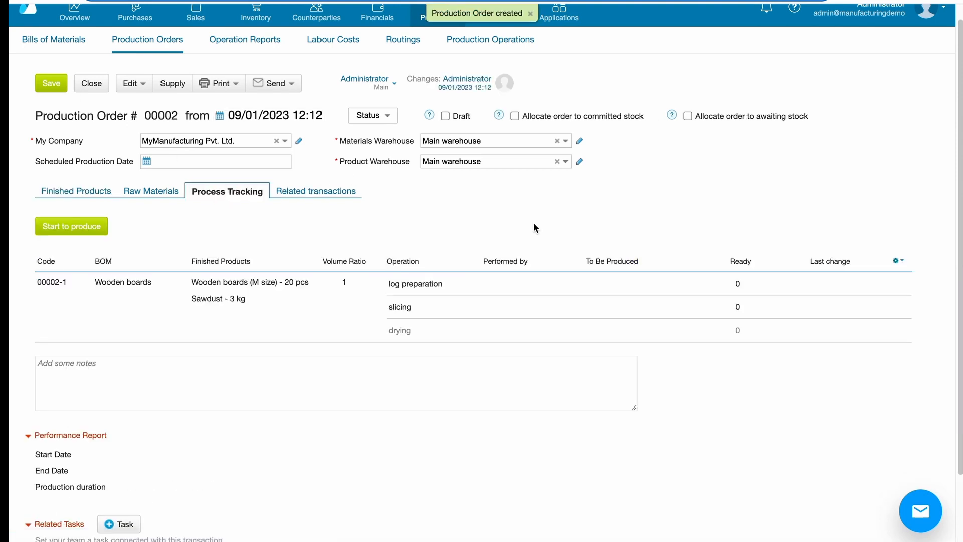
{"action": "left_click", "coordinate": [92, 232]}
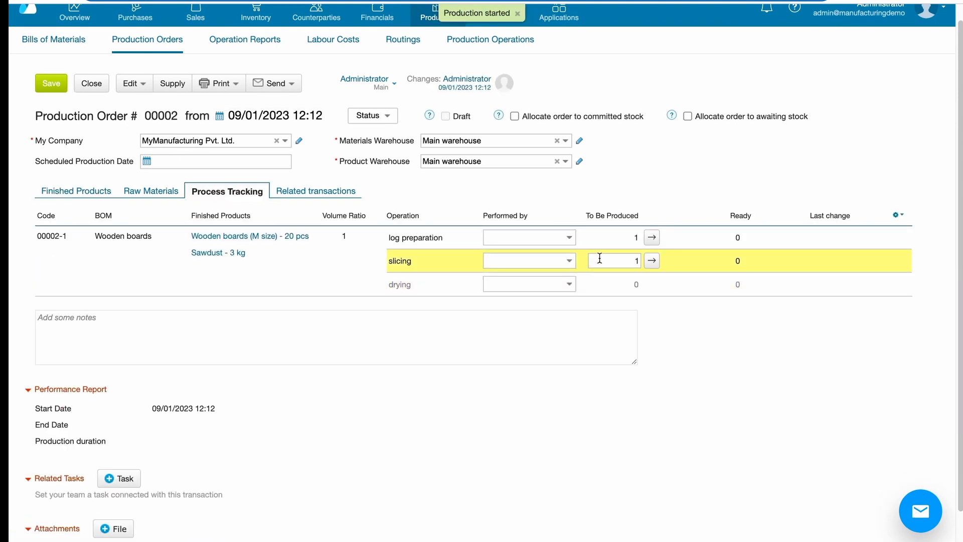
- Mark the log preparation and slicing operations of the Wooden boards order as completed for a volume of 1 each
{"action": "left_click", "coordinate": [569, 237]}
{"action": "left_click", "coordinate": [606, 236]}
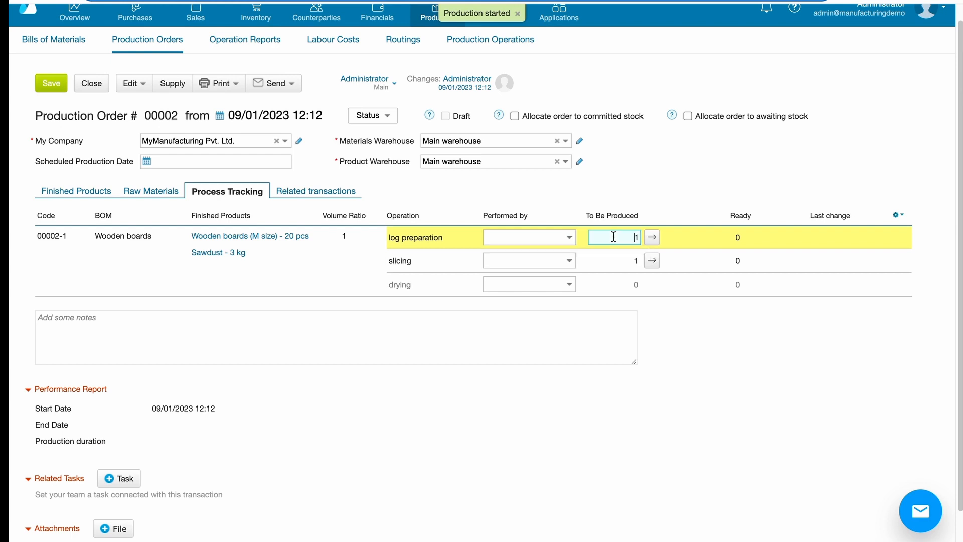
{"action": "left_click", "coordinate": [651, 237]}
{"action": "left_click", "coordinate": [652, 261]}
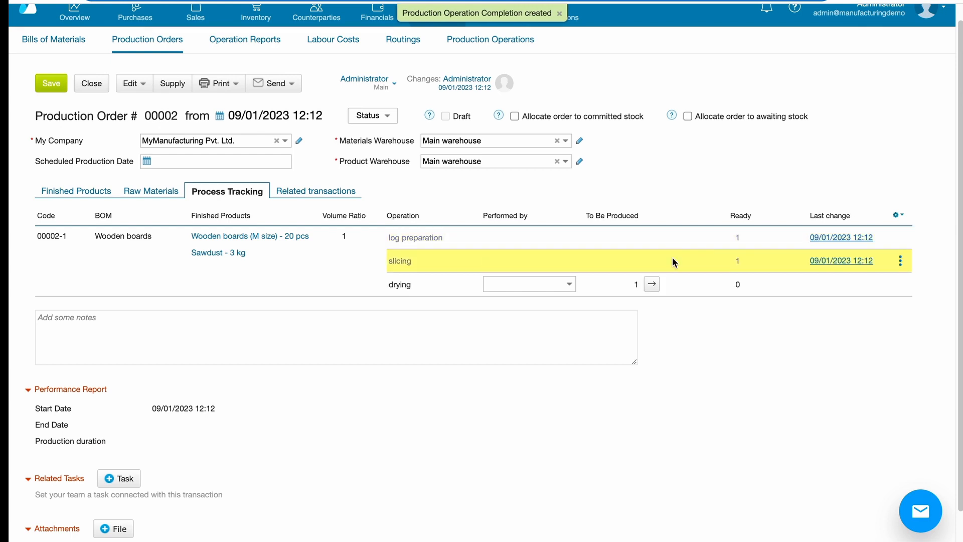
- Add Offcuts (different sizes) as an extra product in the Materials and Expenses of the Wooden boards line
{"action": "left_click", "coordinate": [85, 188]}
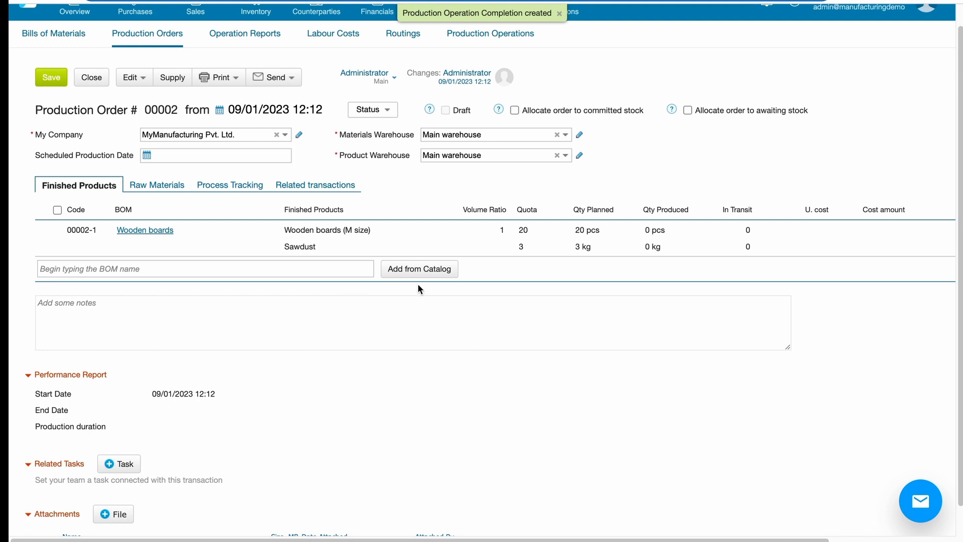
{"action": "scroll", "coordinate": [865, 248], "scroll_direction": "right", "scroll_amount": 3}
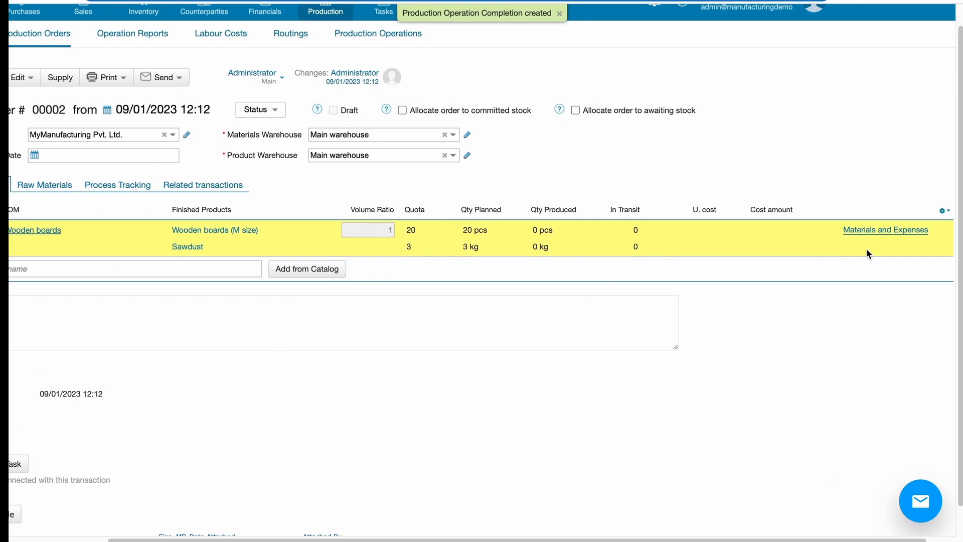
{"action": "left_click", "coordinate": [913, 231]}
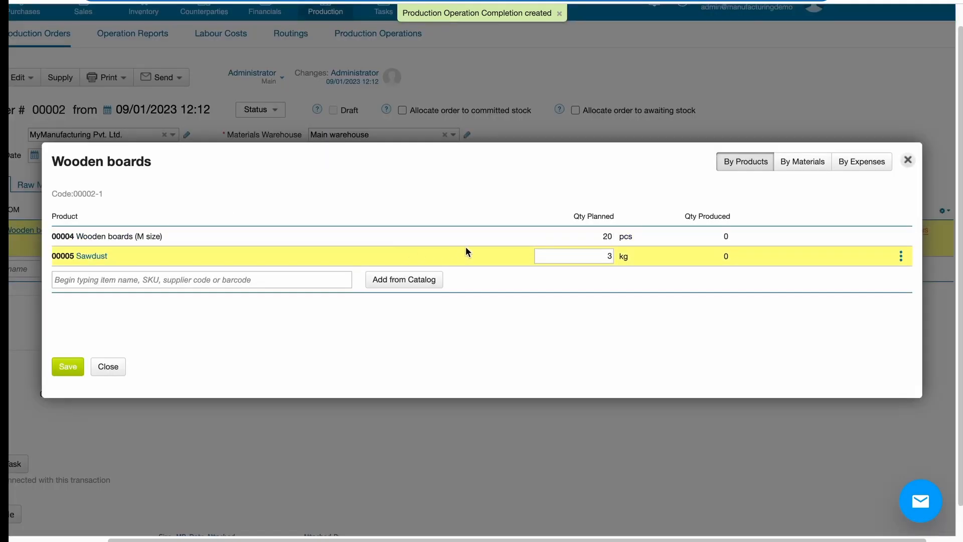
{"action": "left_click", "coordinate": [260, 279]}
{"action": "type", "text": "offcu"}
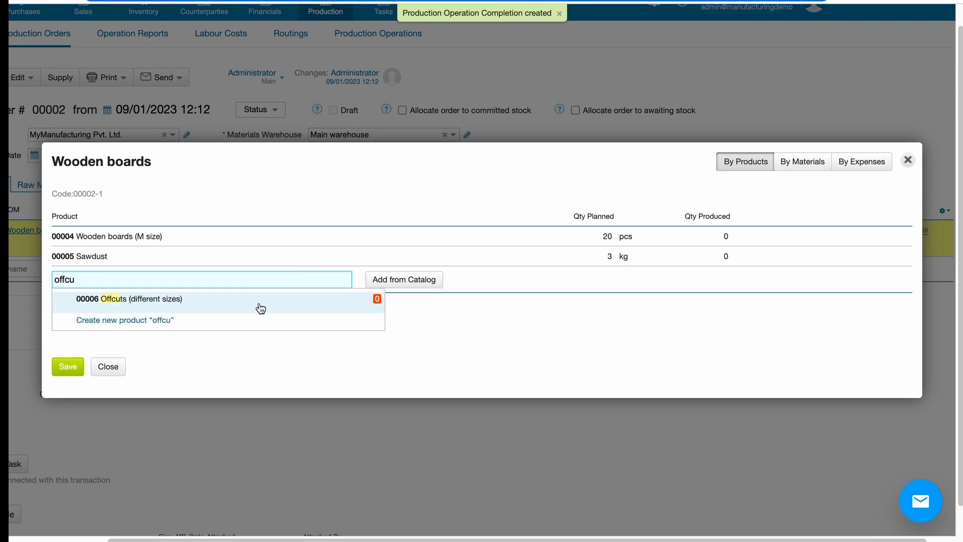
{"action": "left_click", "coordinate": [261, 307]}
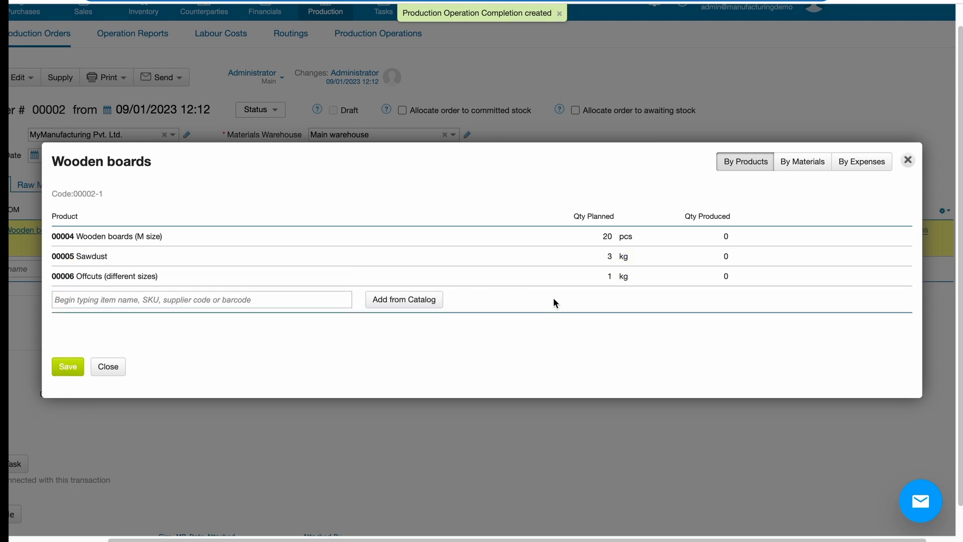
- Set the planned quantity of Offcuts (different sizes) to 5 kg and save the product list
{"action": "left_click", "coordinate": [606, 272]}
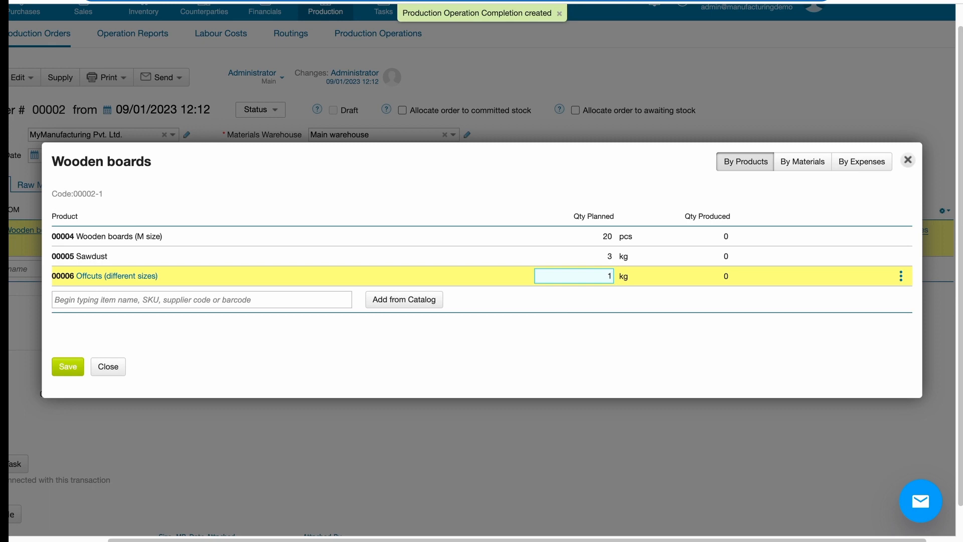
{"action": "key", "text": "BackSpace"}
{"action": "type", "text": "5"}
{"action": "left_click", "coordinate": [68, 366]}
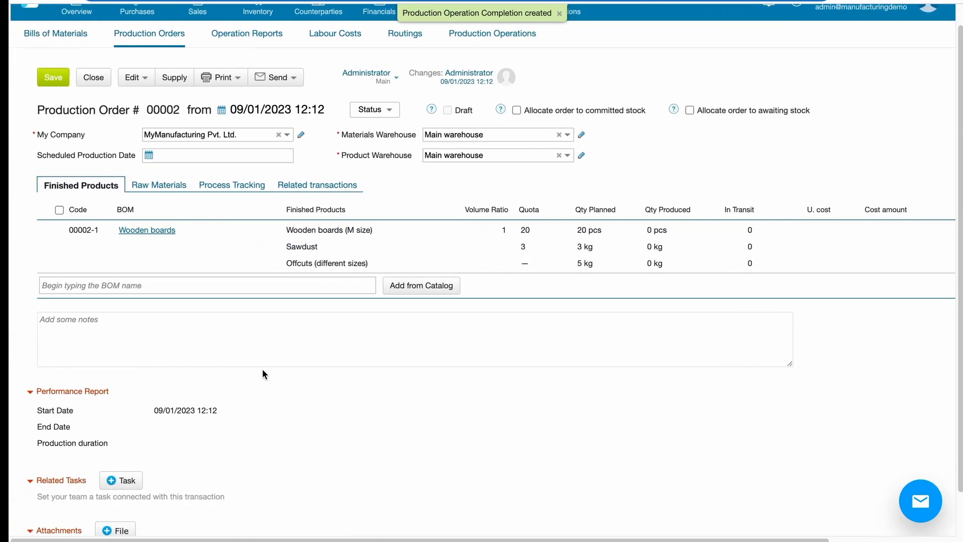
- Complete the drying operation of the Wooden boards order and open its operation report
{"action": "left_click", "coordinate": [232, 185]}
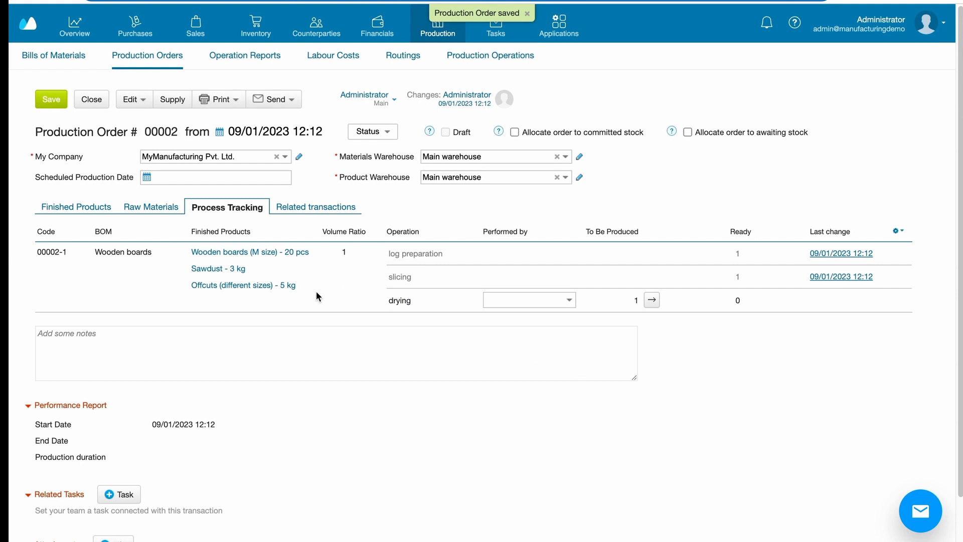
{"action": "left_click", "coordinate": [657, 306]}
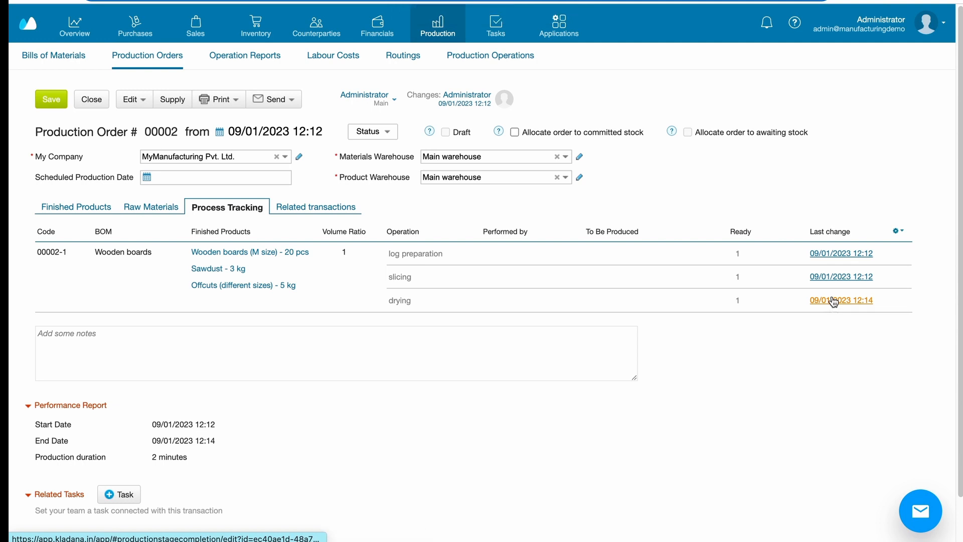
{"action": "left_click", "coordinate": [834, 300]}
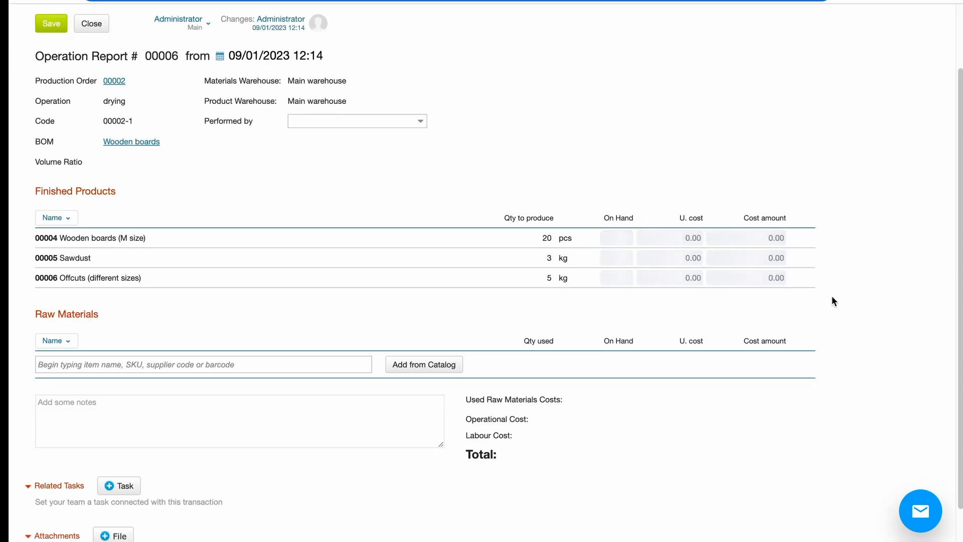
- Set the quantity to produce of Wooden boards (M size) to 19 pcs, then save and close the drying report
{"action": "scroll", "coordinate": [377, 282], "scroll_direction": "up", "scroll_amount": 1}
{"action": "scroll", "coordinate": [377, 287], "scroll_direction": "up", "scroll_amount": 1}
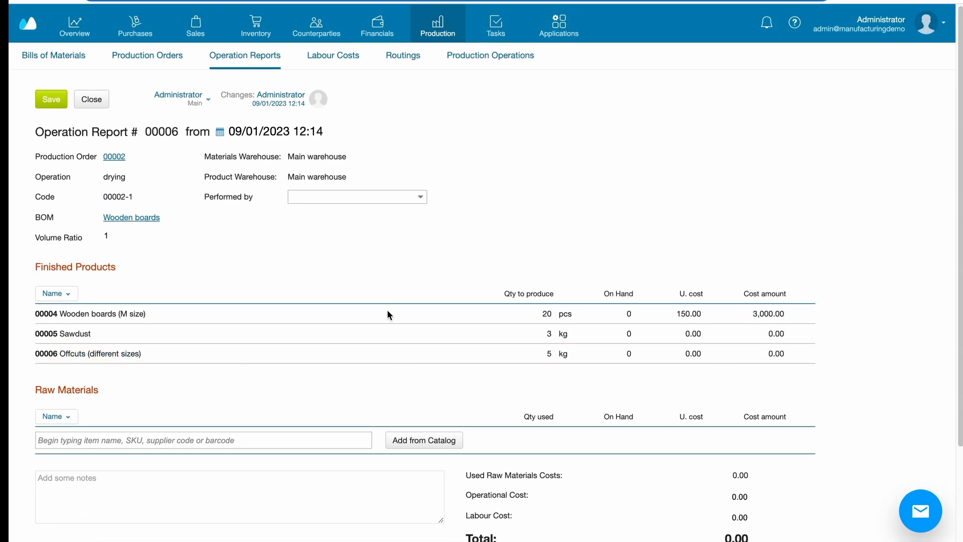
{"action": "type", "text": "19"}
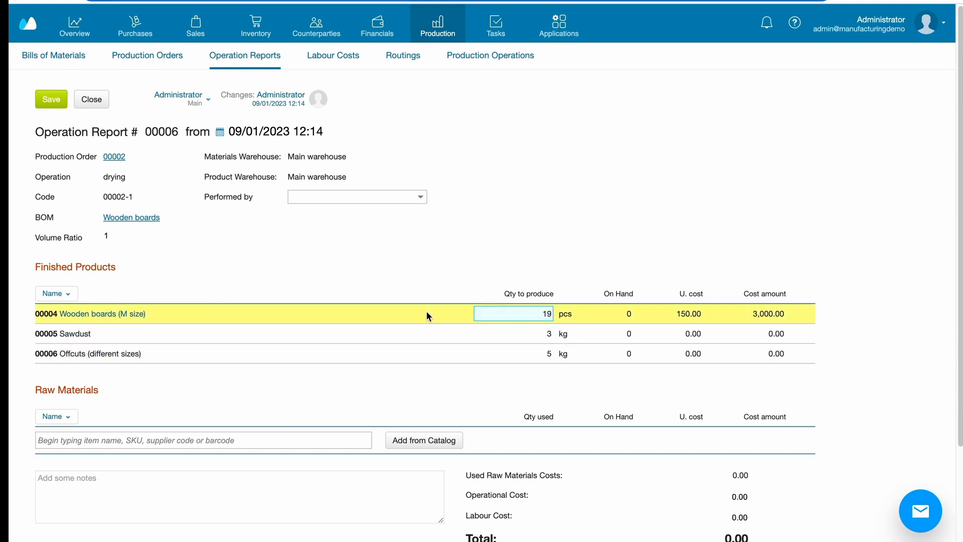
{"action": "left_click", "coordinate": [50, 99]}
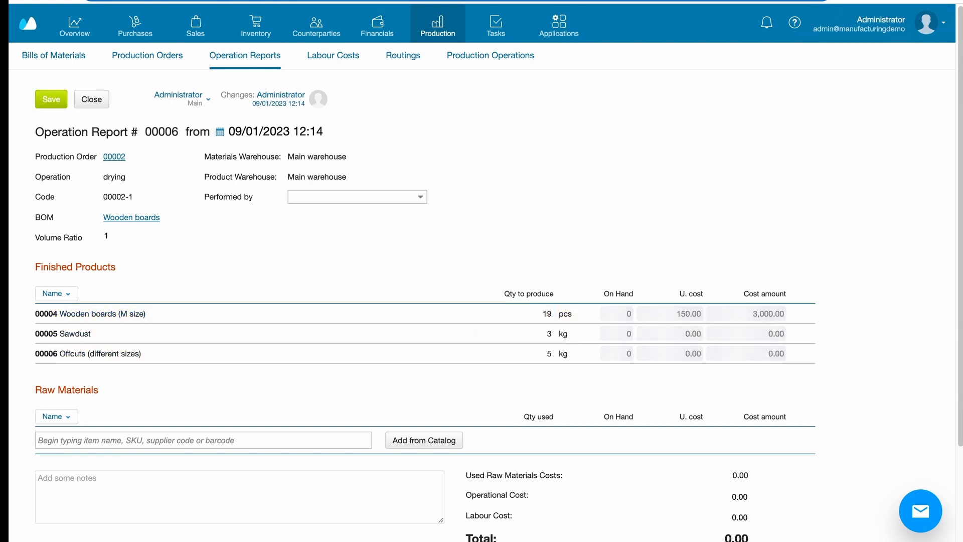
{"action": "left_click", "coordinate": [93, 101]}
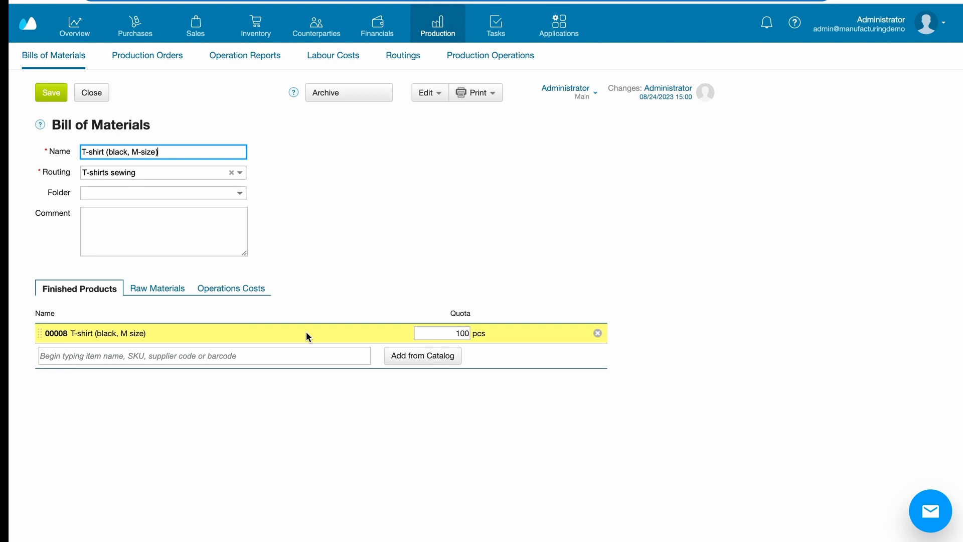
- View the raw materials of the T-shirt (black, M-size) bill of materials
{"action": "left_click", "coordinate": [167, 287]}
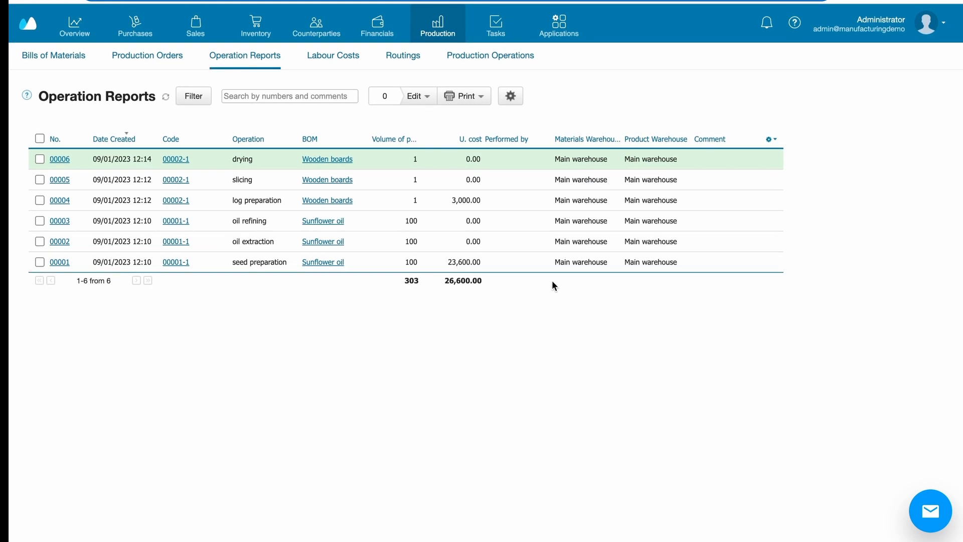
- Add a custom String field named Wastage to the Operation Reports settings and save them
{"action": "left_click", "coordinate": [511, 97]}
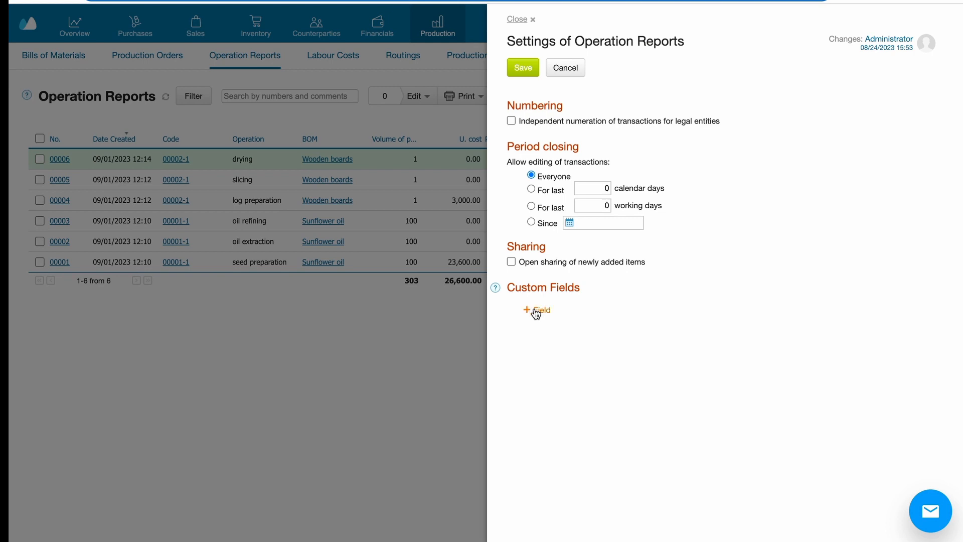
{"action": "left_click", "coordinate": [537, 311]}
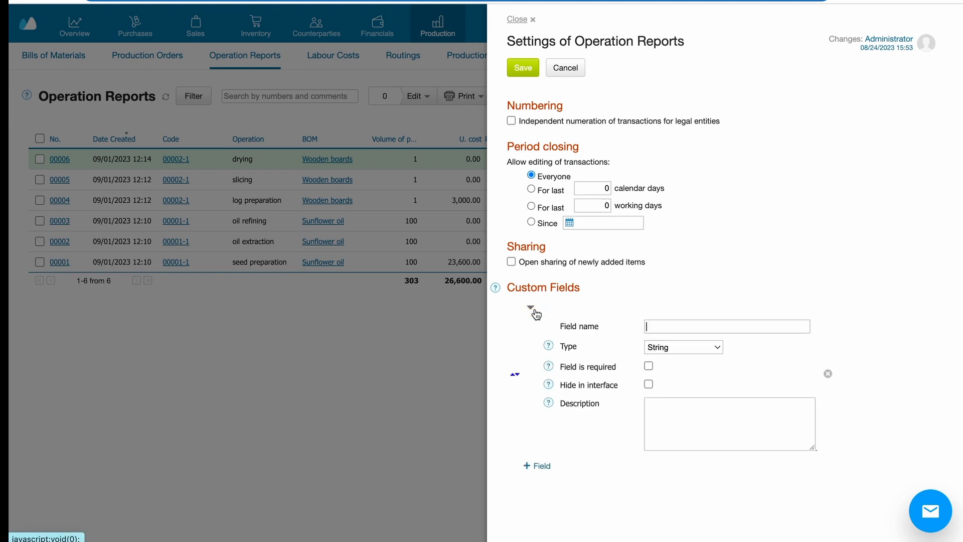
{"action": "type", "text": "Wastage"}
{"action": "left_click", "coordinate": [512, 73]}
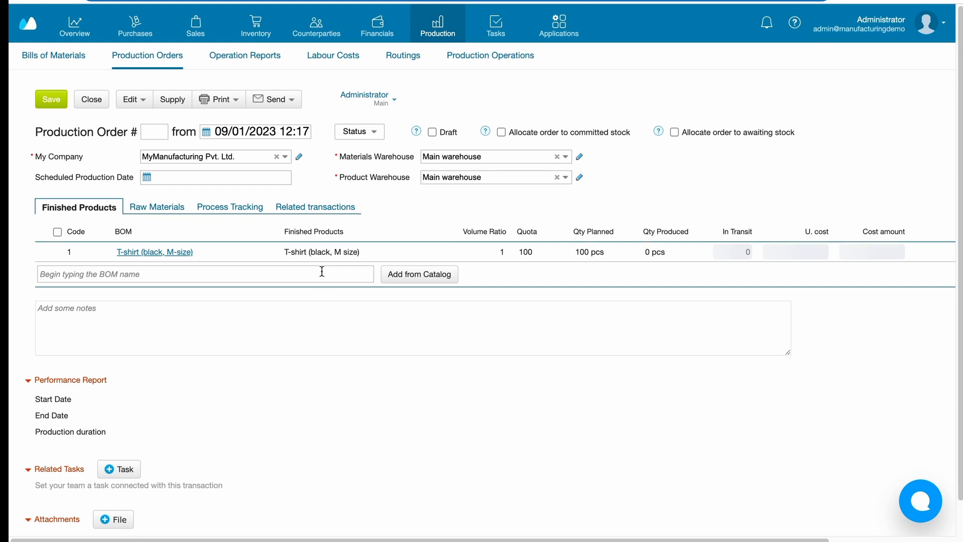
- Save the T-shirt (black, M-size) production order through process tracking and start its production
{"action": "left_click", "coordinate": [230, 207]}
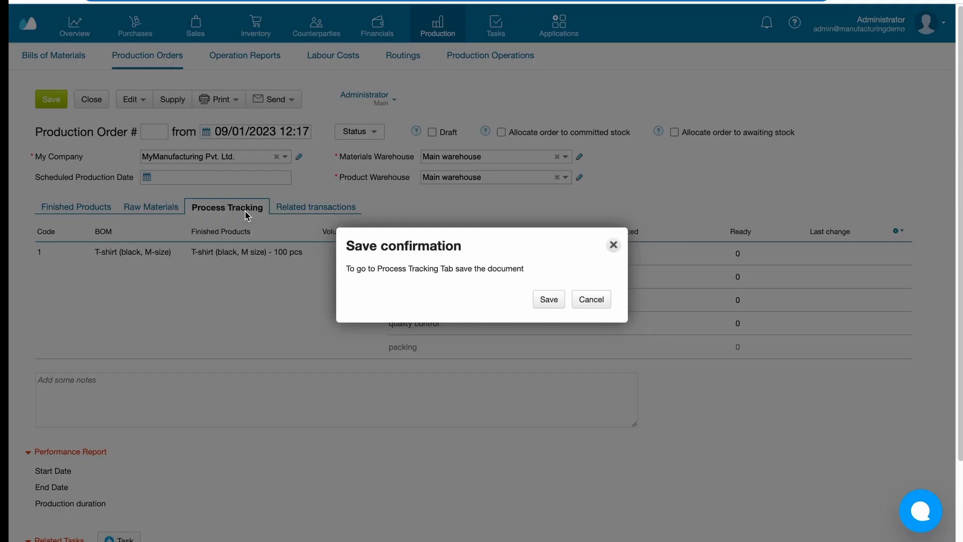
{"action": "left_click", "coordinate": [547, 299]}
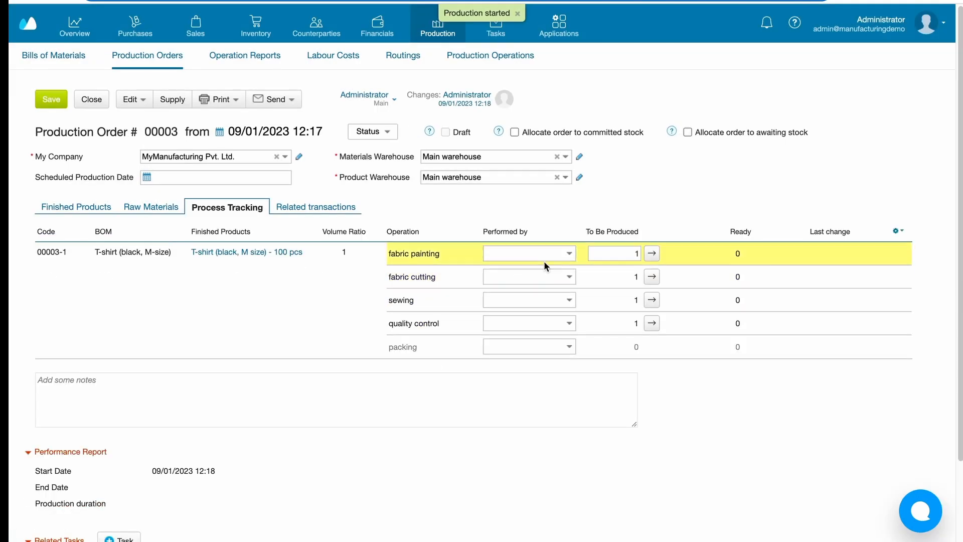
- Mark the fabric painting and fabric cutting operations of the T-shirt order as completed
{"action": "left_click", "coordinate": [651, 253]}
{"action": "scroll", "coordinate": [670, 261], "scroll_direction": "down", "scroll_amount": 1}
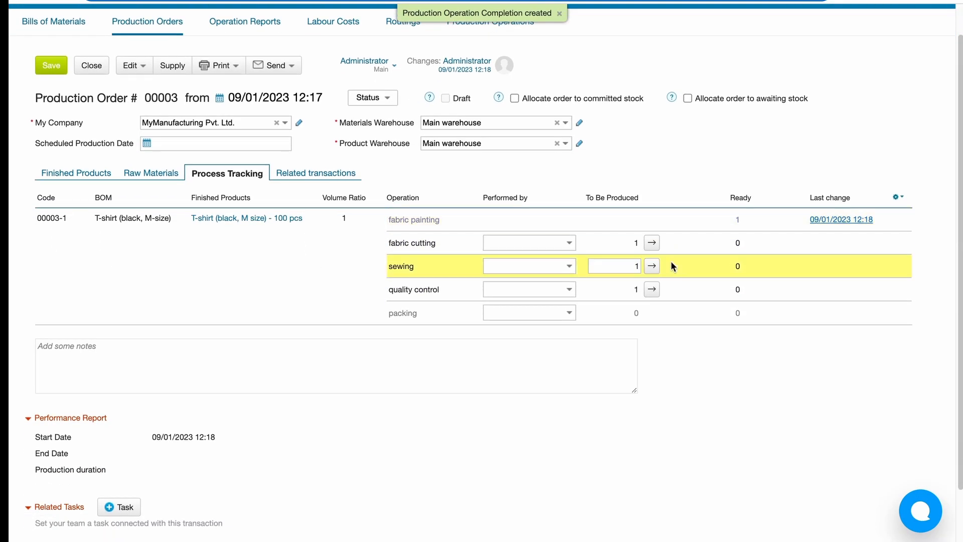
{"action": "left_click", "coordinate": [652, 243]}
{"action": "scroll", "coordinate": [419, 351], "scroll_direction": "up", "scroll_amount": 1}
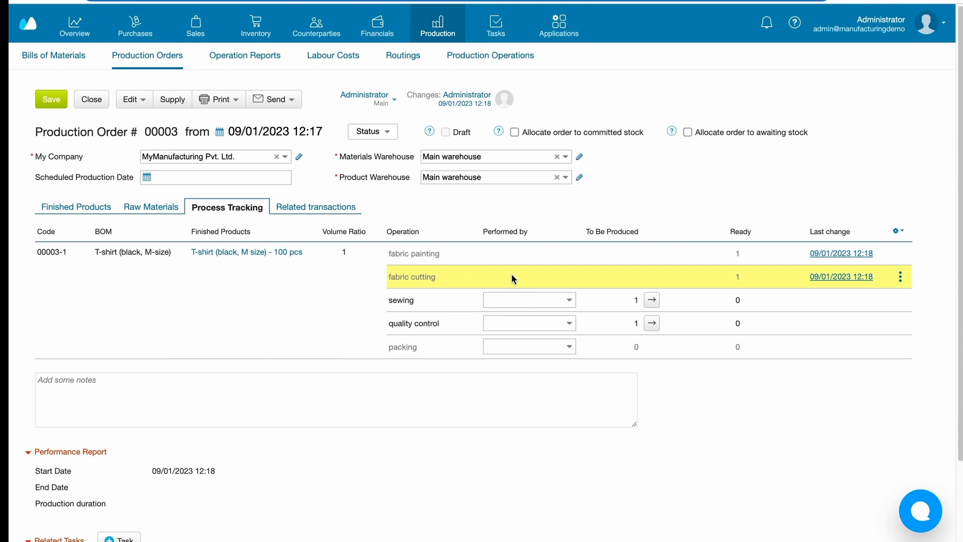
- Enter 10 metres as the Wastage in the fabric cutting operation report and save it
{"action": "left_click", "coordinate": [829, 277]}
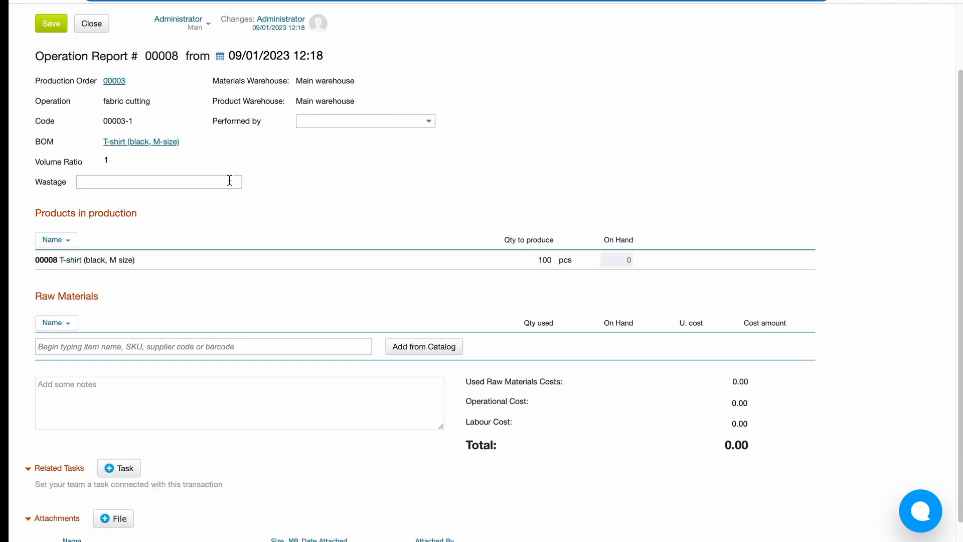
{"action": "type", "text": "10 metres"}
{"action": "left_click", "coordinate": [46, 26]}
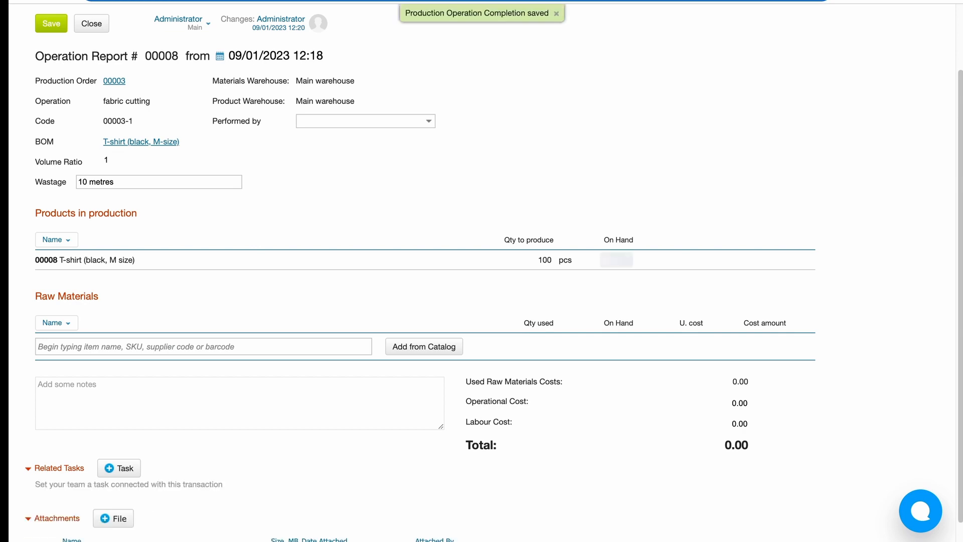
- Close the fabric cutting report and mark all production operations of the T-shirt order as completed
{"action": "scroll", "coordinate": [599, 344], "scroll_direction": "up", "scroll_amount": 3}
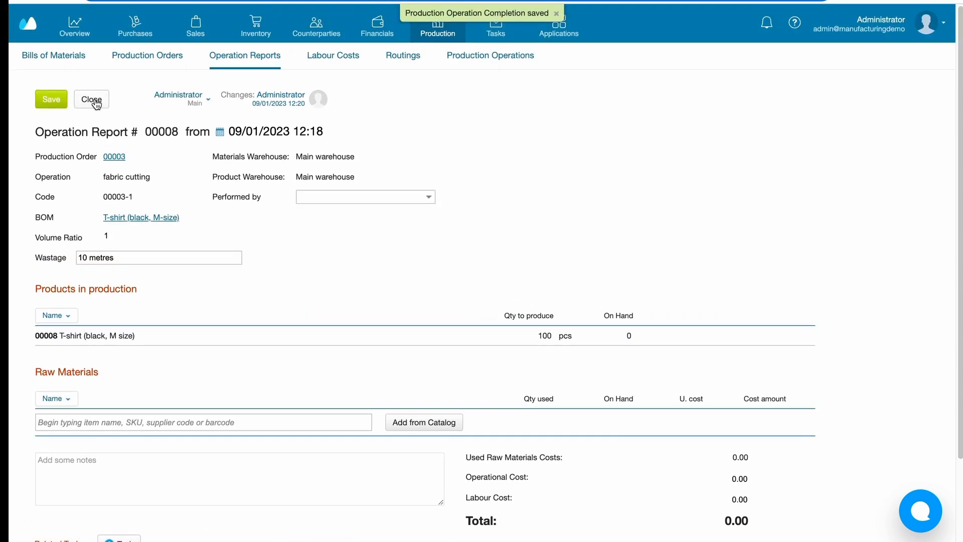
{"action": "left_click", "coordinate": [93, 99]}
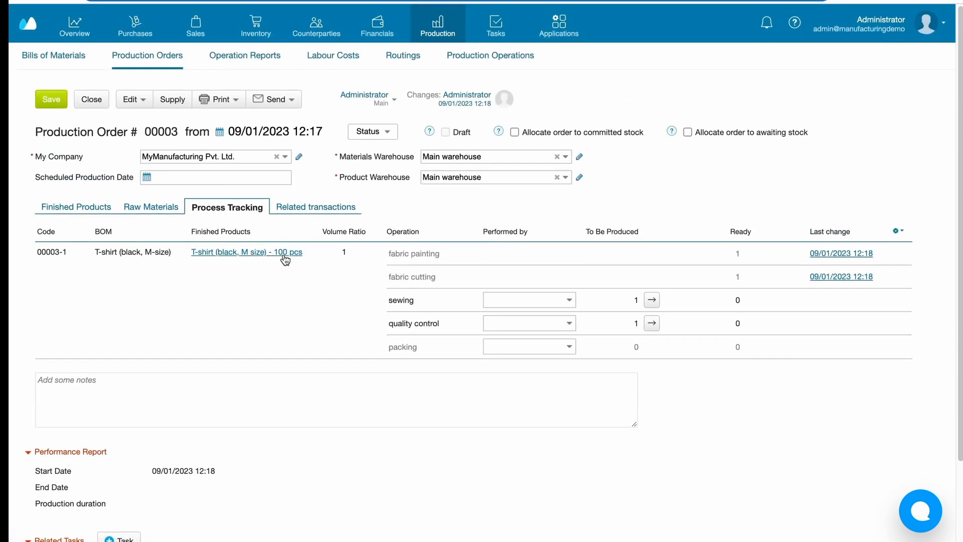
{"action": "left_click", "coordinate": [130, 99]}
{"action": "left_click", "coordinate": [149, 162]}
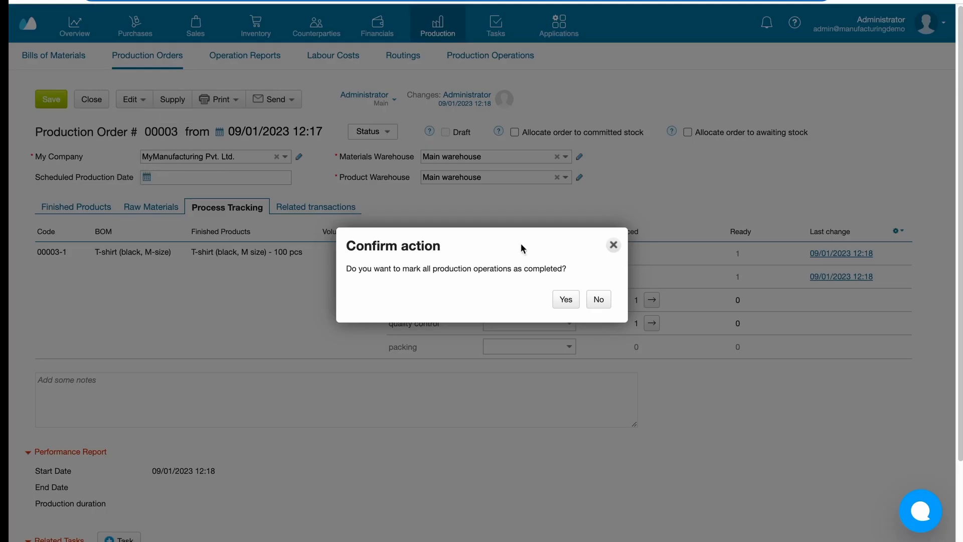
{"action": "left_click", "coordinate": [565, 299]}
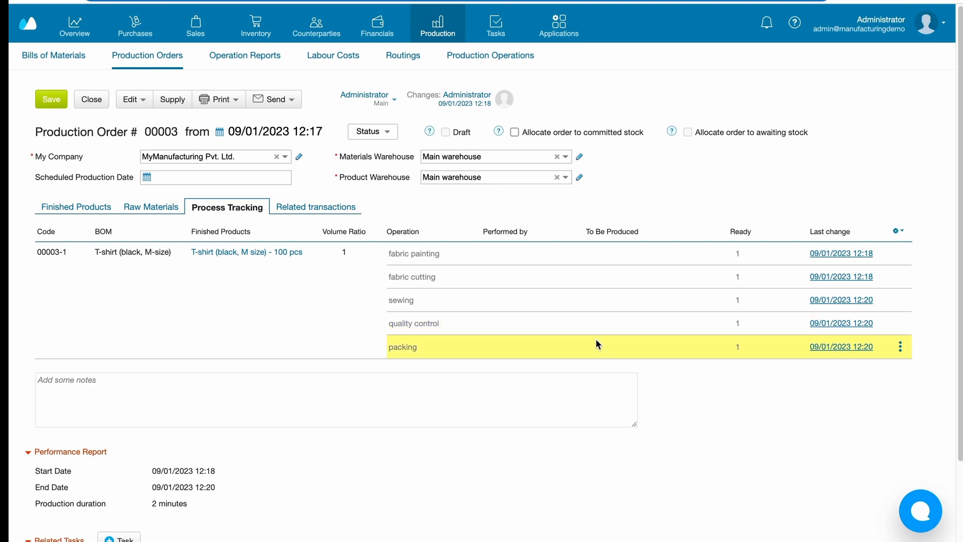
- In the packing operation report, set the T-shirt (black, M size) quantity to produce to 88 pcs and save it
{"action": "left_click", "coordinate": [820, 347]}
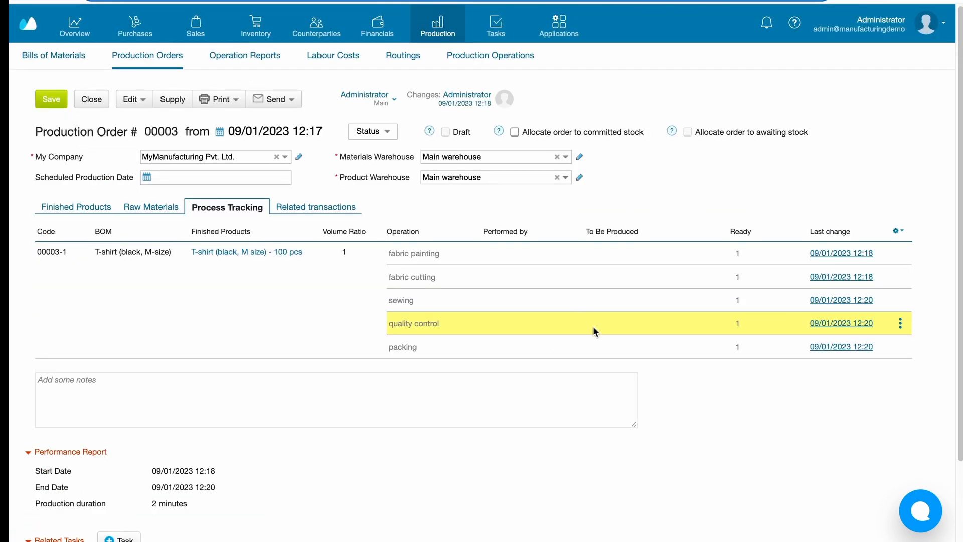
{"action": "left_click", "coordinate": [821, 351]}
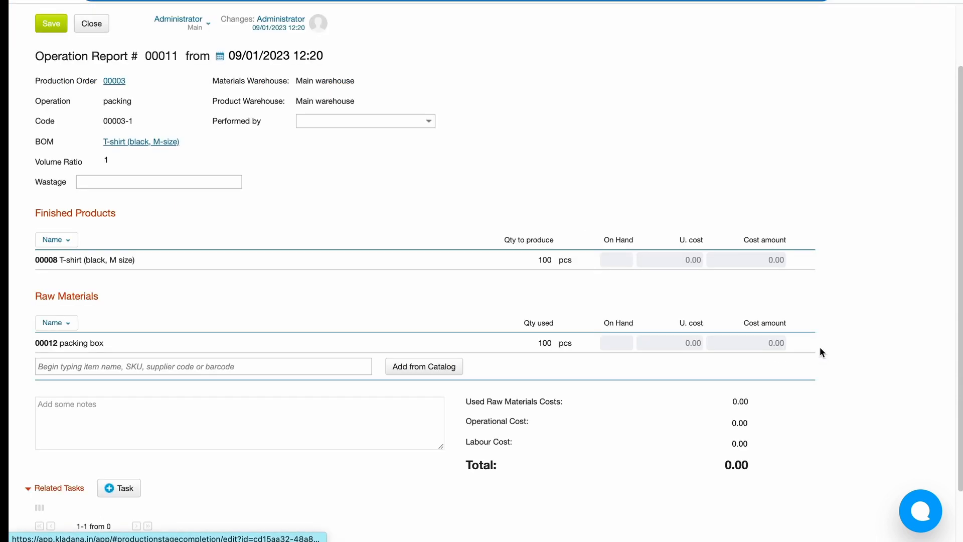
{"action": "scroll", "coordinate": [728, 319], "scroll_direction": "down", "scroll_amount": 1}
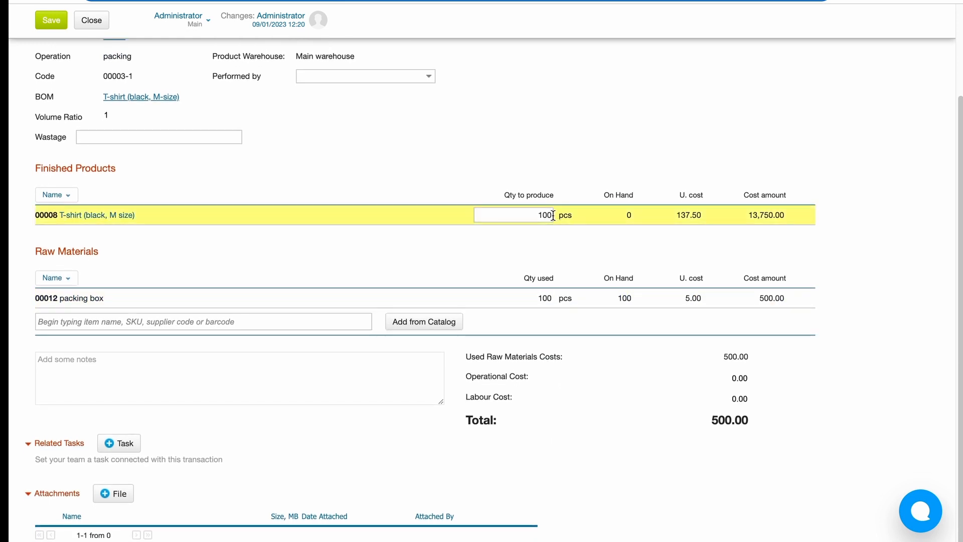
{"action": "left_click", "coordinate": [552, 216]}
{"action": "key", "text": "BackSpace"}
{"action": "key", "text": "BackSpace"}
{"action": "key", "text": "BackSpace"}
{"action": "type", "text": "88"}
{"action": "left_click", "coordinate": [50, 20]}
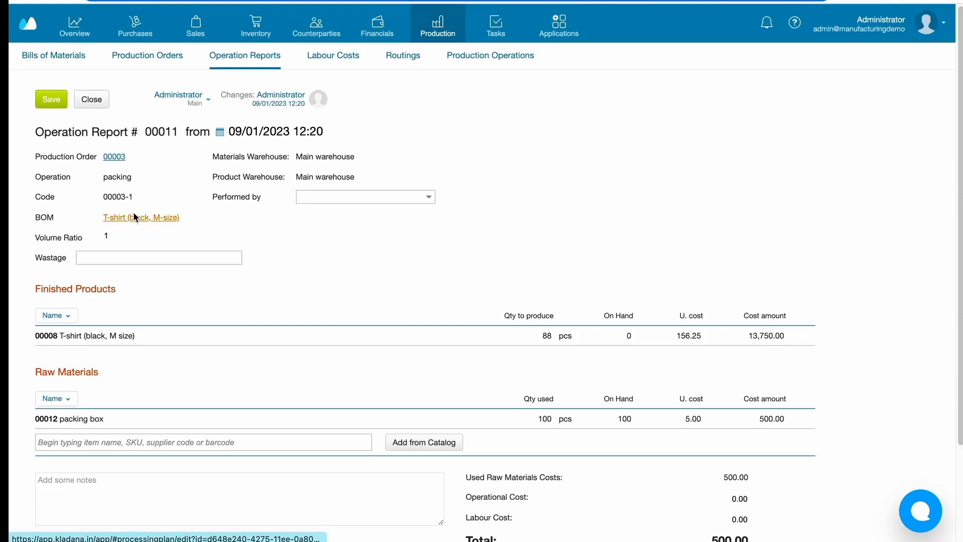
- Add the Wastage column to the Operation Reports list
{"action": "left_click", "coordinate": [64, 138]}
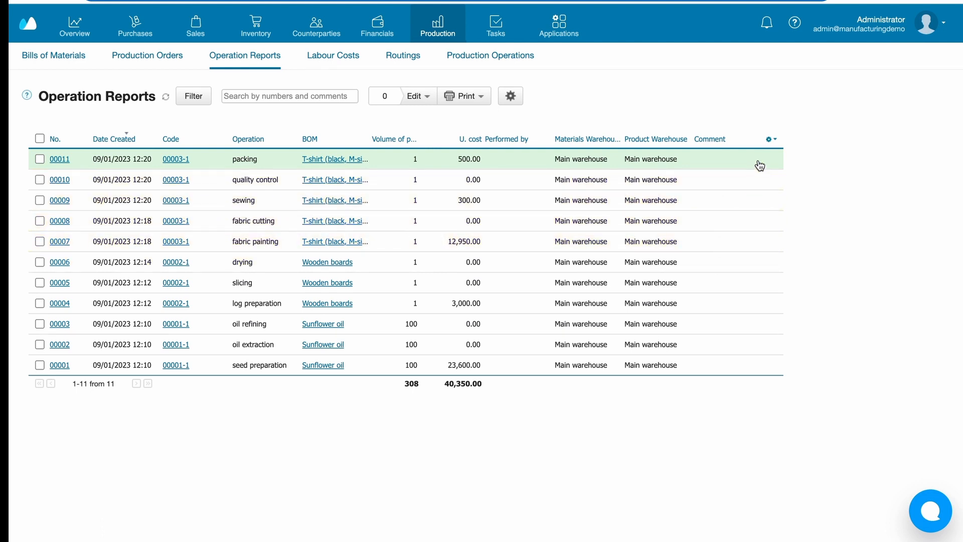
{"action": "left_click", "coordinate": [770, 140]}
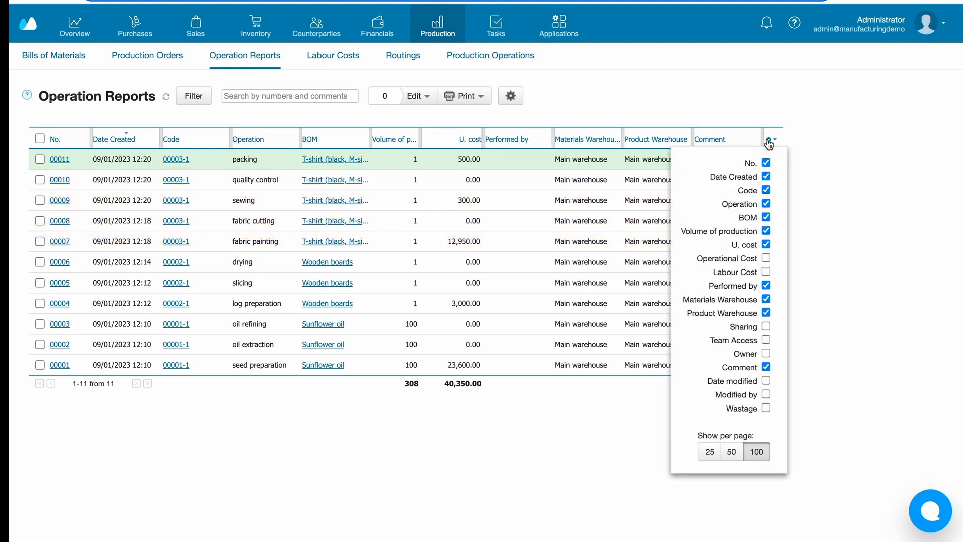
{"action": "left_click", "coordinate": [765, 408]}
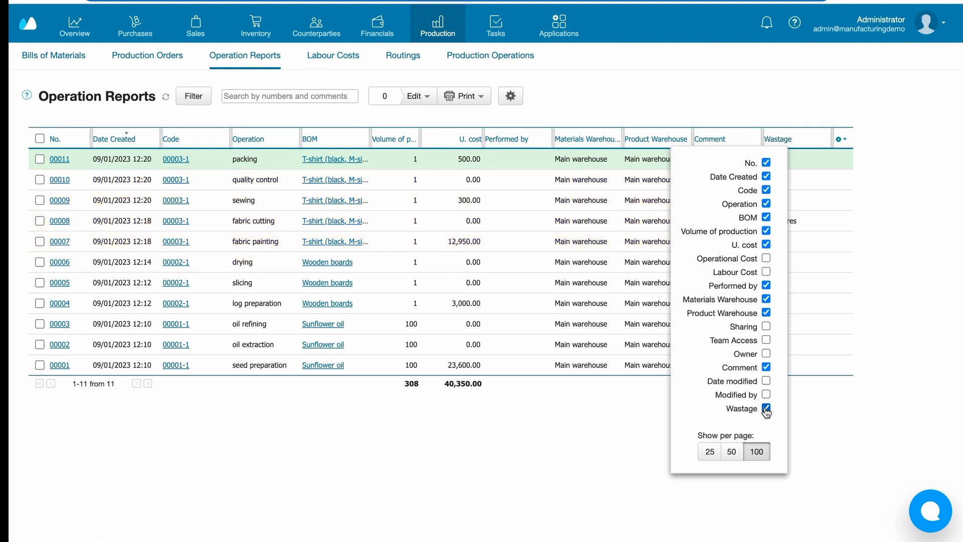
{"action": "left_click", "coordinate": [609, 444]}
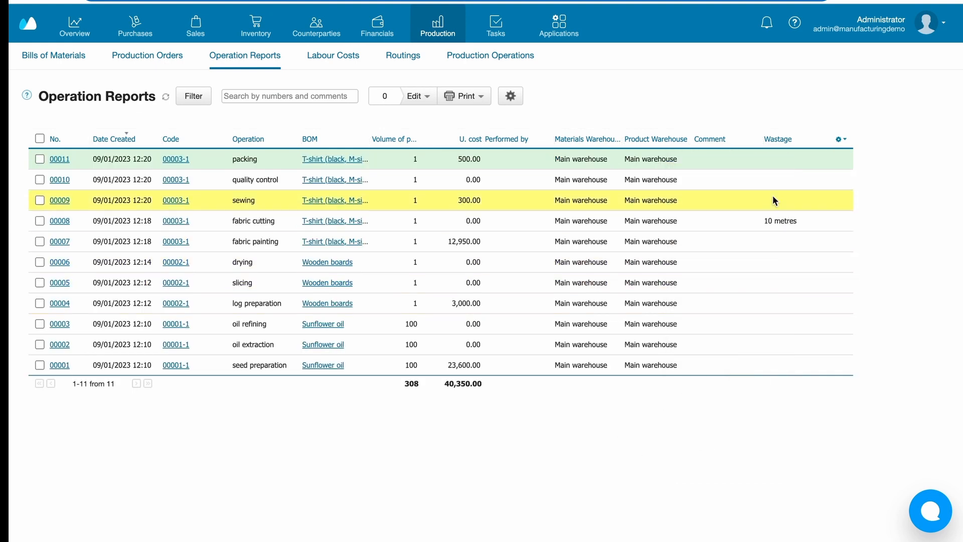